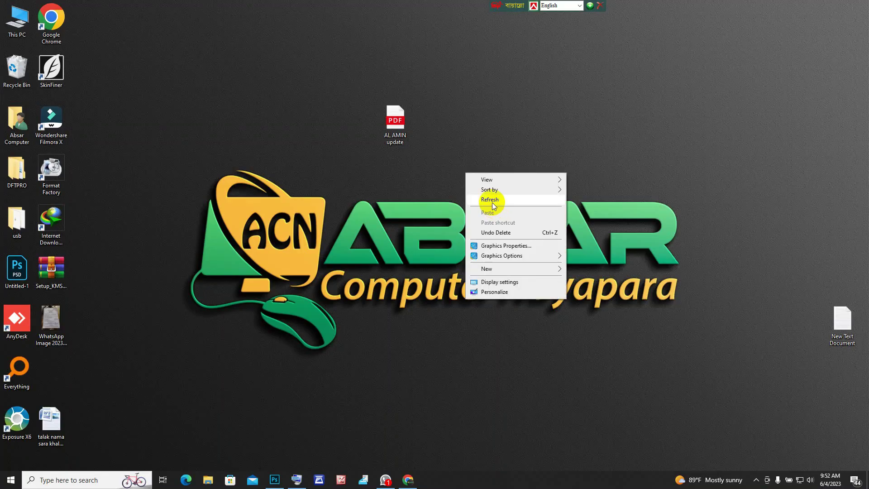
# Step: Refresh the Windows desktop and glance at the hidden tray icons
pyautogui.click(493, 203)
pyautogui.rightClick(488, 192)
pyautogui.click(510, 220)
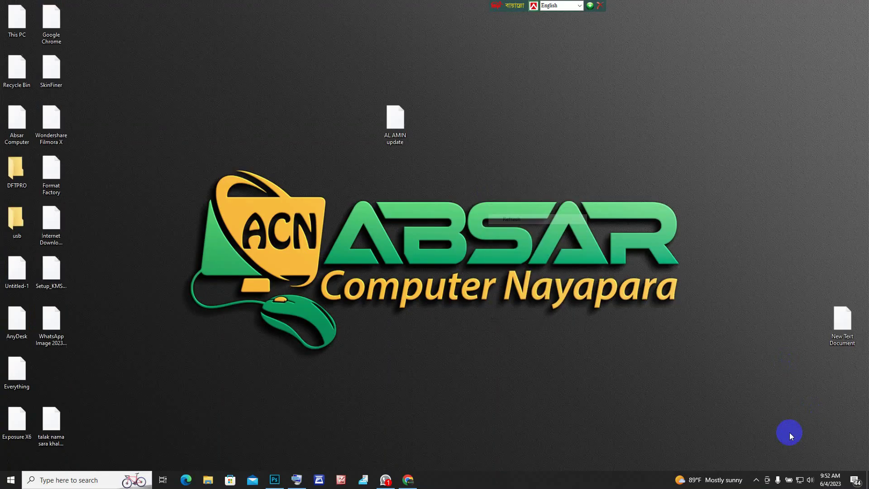
pyautogui.click(757, 480)
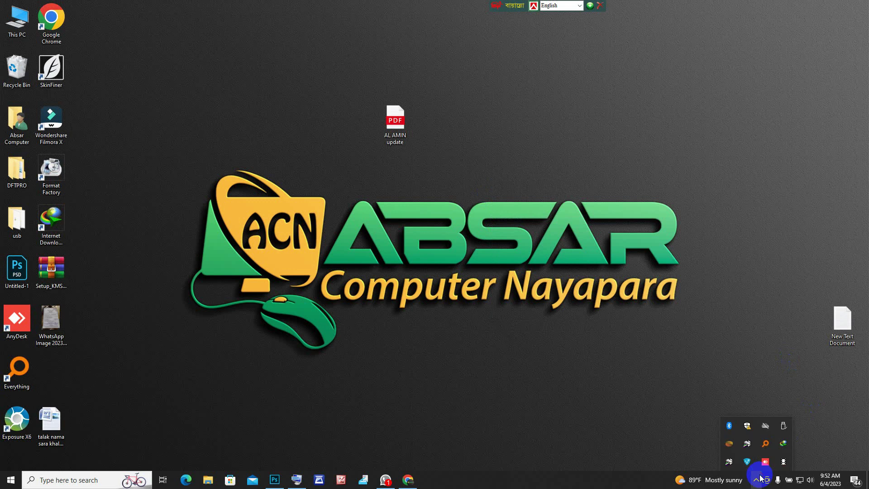
pyautogui.click(658, 382)
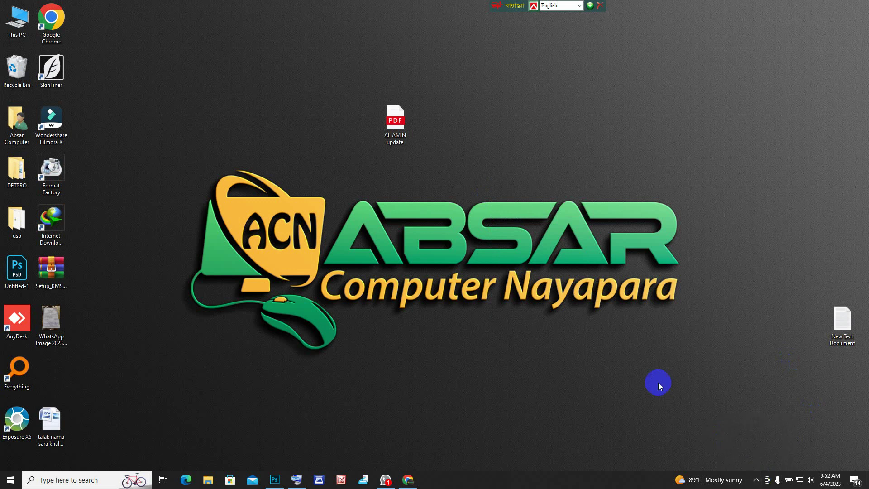
# Step: Refresh the desktop again and drag the 'AL AMIN update' PDF to a new spot
pyautogui.rightClick(494, 152)
pyautogui.click(516, 178)
pyautogui.rightClick(494, 153)
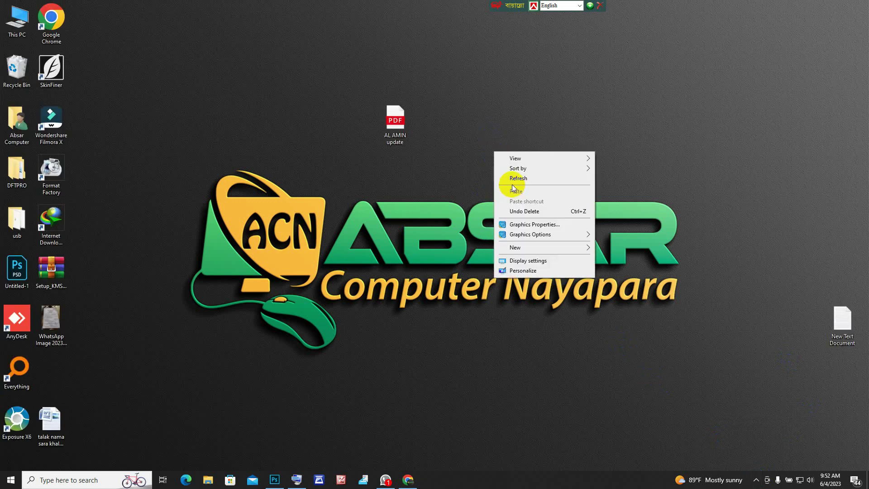
pyautogui.click(454, 166)
pyautogui.moveTo(395, 122); pyautogui.dragTo(31, 80)
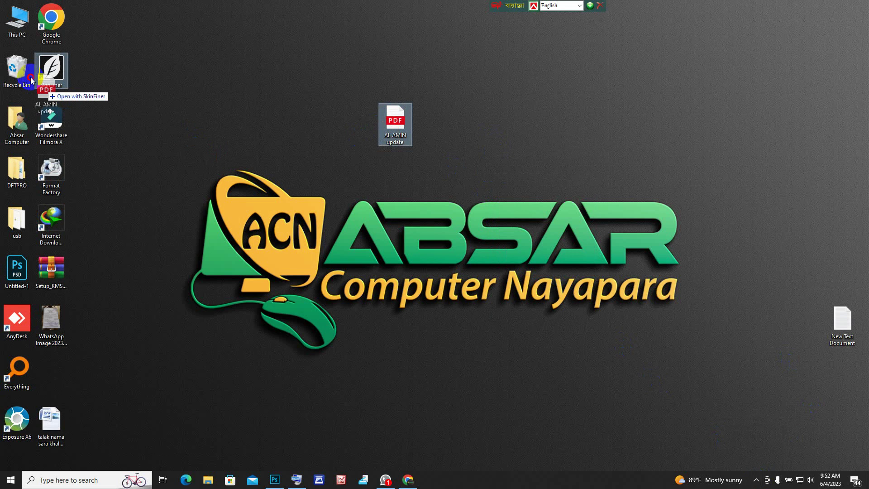
pyautogui.rightClick(162, 78)
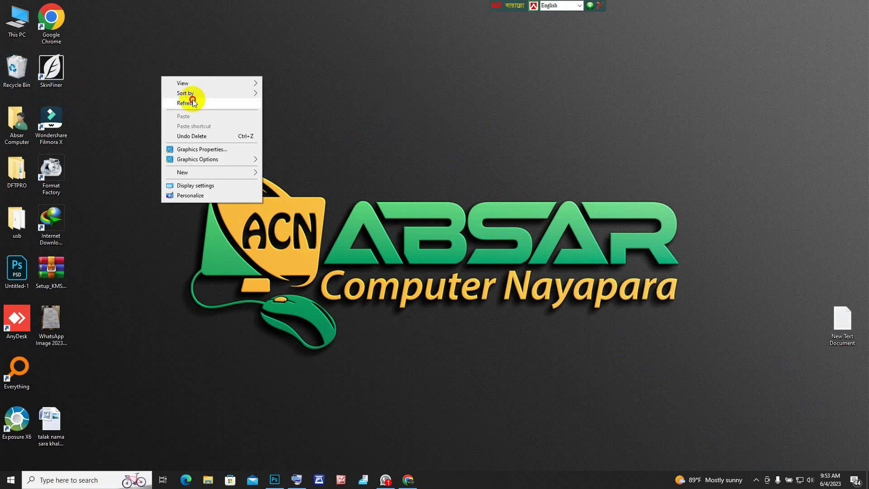
pyautogui.click(193, 102)
# Step: Bring Photoshop forward and fit the whole birth certificate photo in the window with the Zoom tool
pyautogui.click(275, 479)
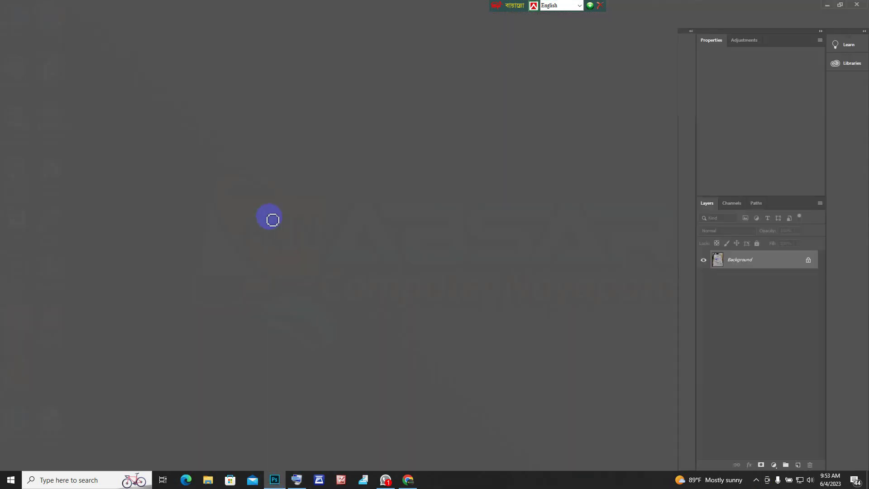
pyautogui.scroll(-2, 278, 200)
pyautogui.scroll(-2, 285, 210)
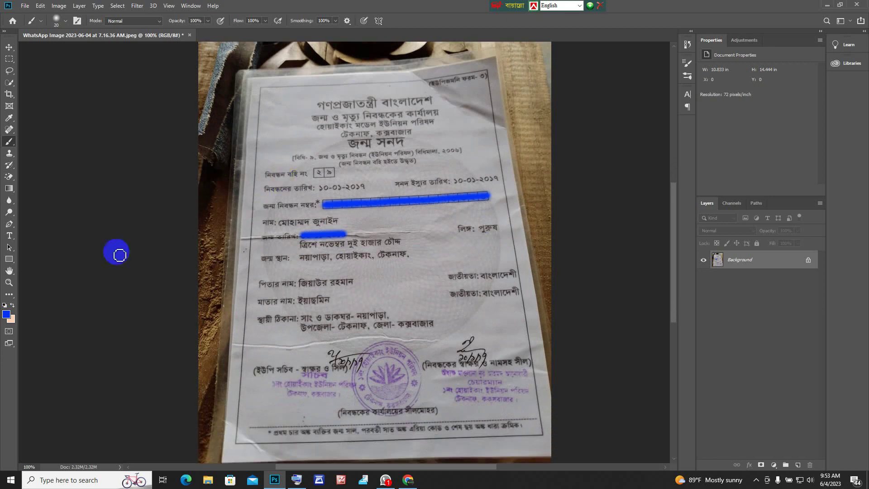
pyautogui.click(8, 282)
pyautogui.rightClick(306, 255)
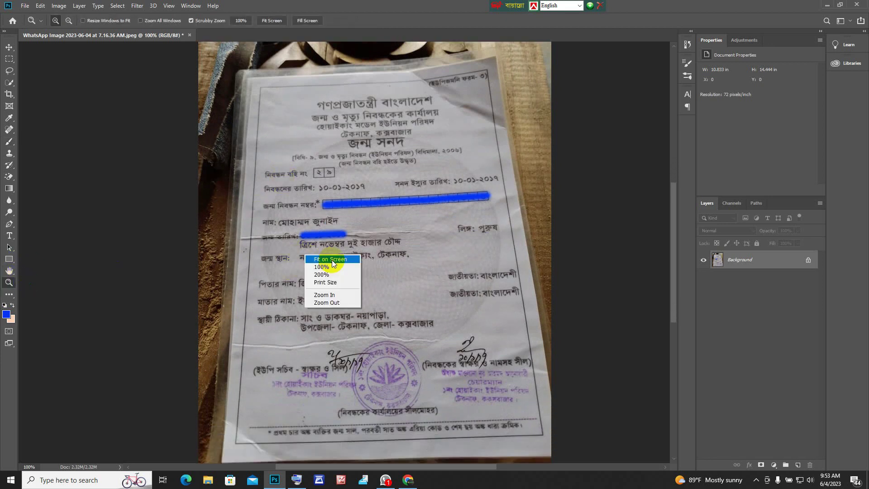
pyautogui.click(332, 261)
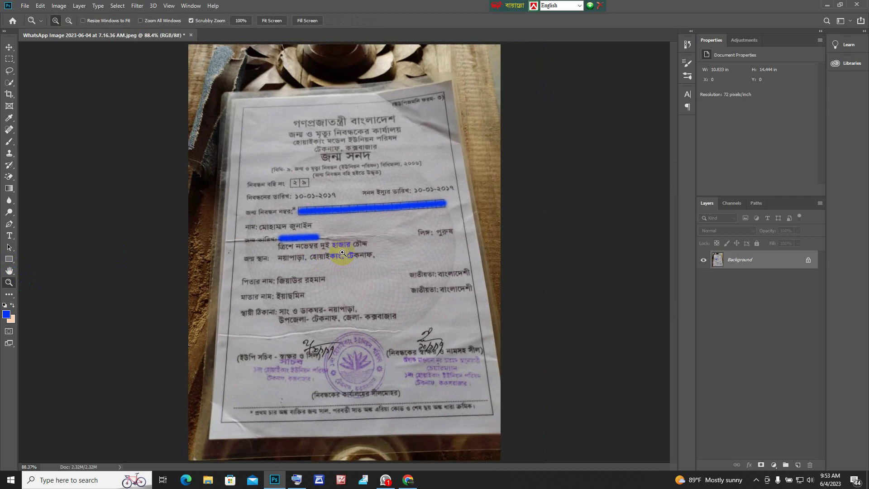
pyautogui.rightClick(358, 229)
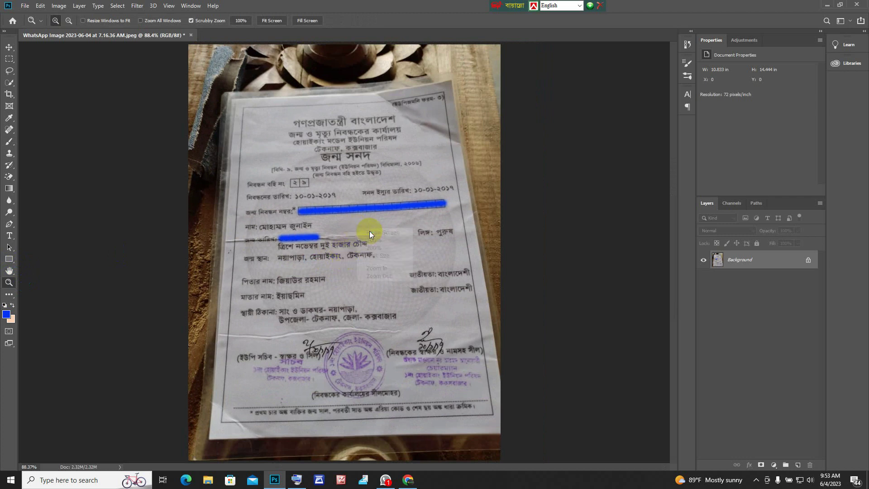
pyautogui.click(373, 233)
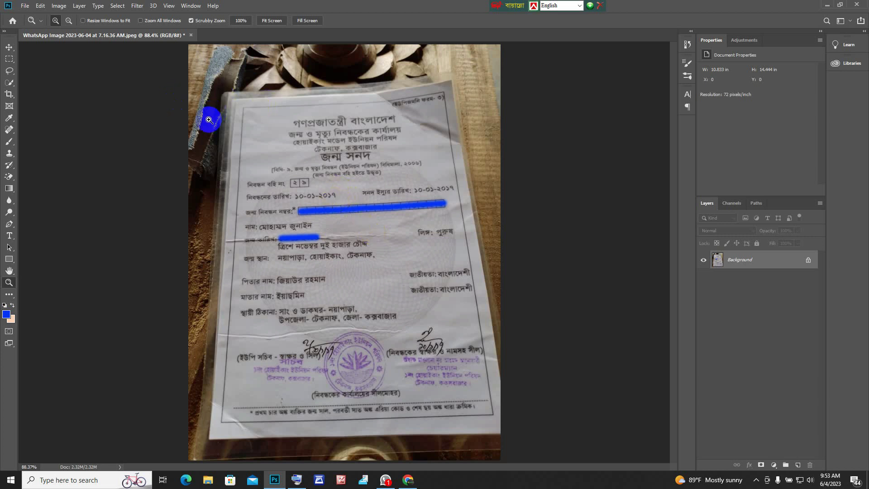
pyautogui.rightClick(242, 221)
pyautogui.click(276, 232)
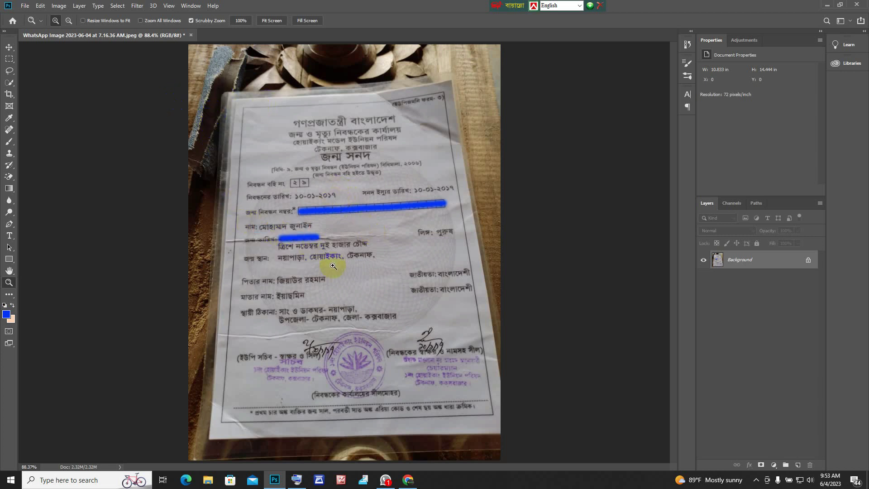
pyautogui.rightClick(316, 264)
pyautogui.click(330, 270)
# Step: Fit the certificate photo to the window, then zoom out one level so space surrounds it
pyautogui.rightClick(328, 203)
pyautogui.click(355, 209)
pyautogui.rightClick(288, 199)
pyautogui.rightClick(312, 199)
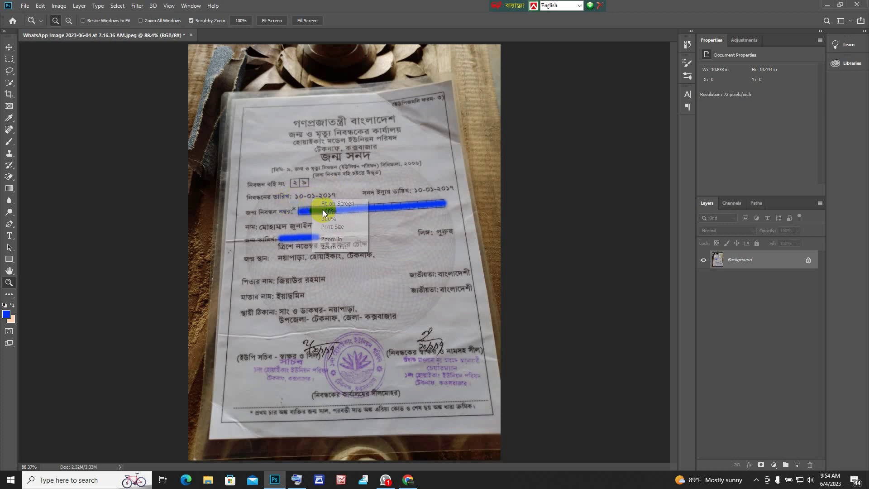
pyautogui.click(338, 247)
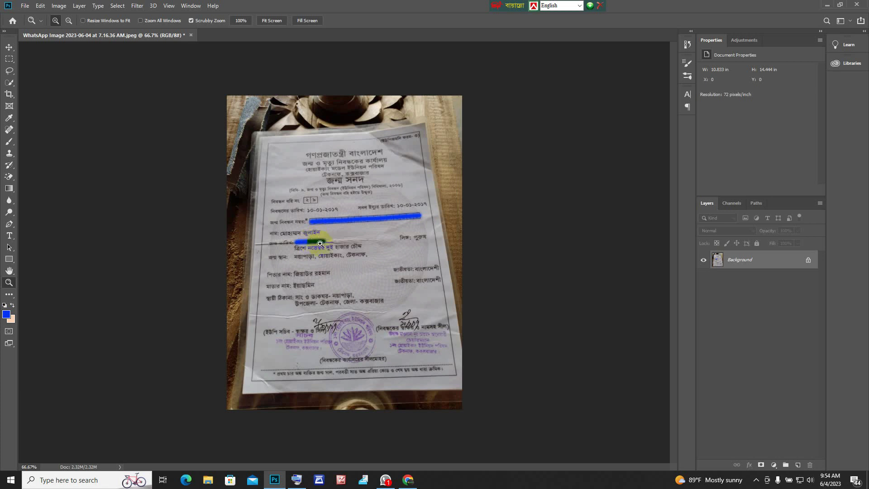
# Step: View the certificate photo at 100%, then fit it back to the window
pyautogui.moveTo(209, 132); pyautogui.dragTo(317, 175)
pyautogui.click(317, 176)
pyautogui.scroll(-3, 295, 201)
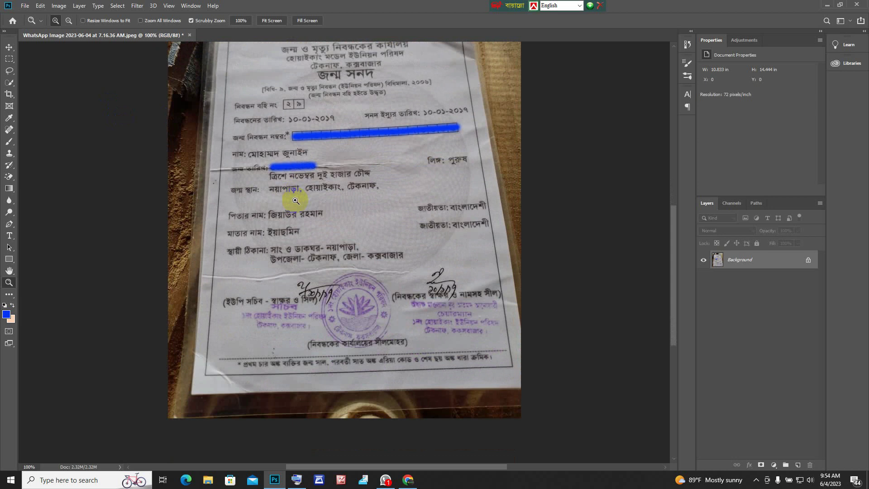
pyautogui.scroll(1, 295, 200)
pyautogui.rightClick(295, 179)
pyautogui.click(310, 183)
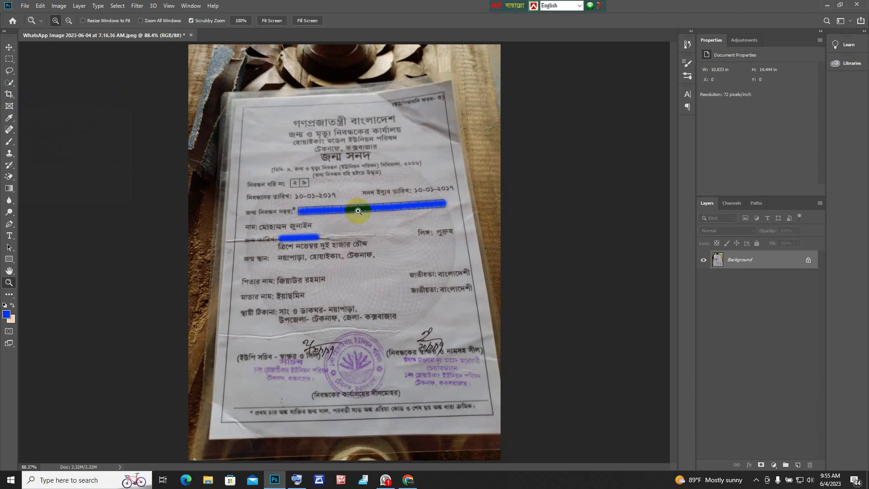
# Step: Clear the Crop tool's preset size and resolution, then switch to the Perspective Crop Tool
pyautogui.click(13, 96)
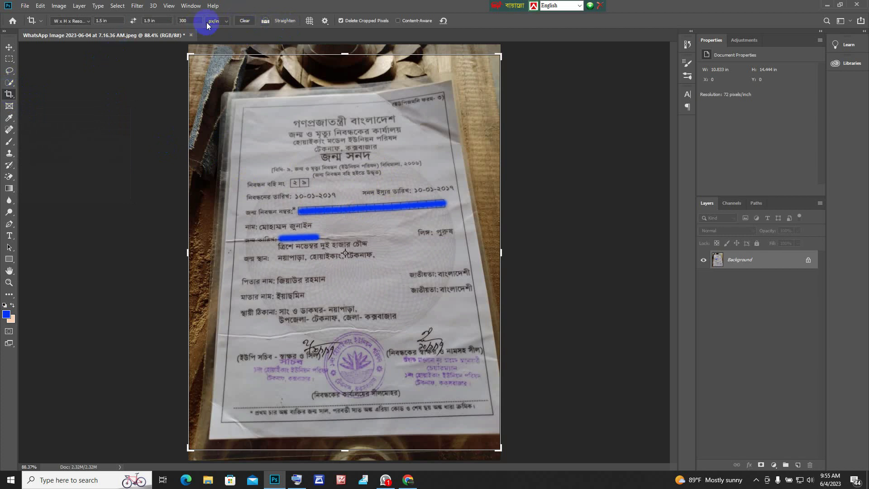
pyautogui.click(242, 20)
pyautogui.click(8, 96)
pyautogui.click(9, 97)
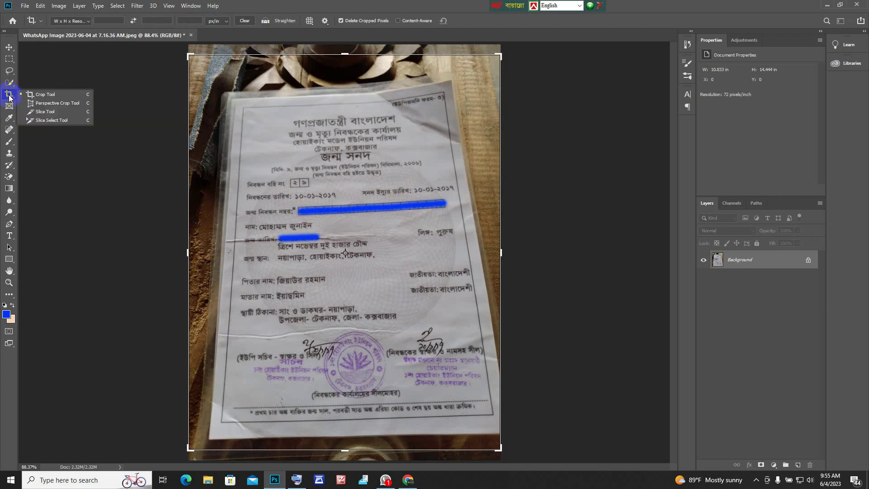
pyautogui.moveTo(9, 97)
pyautogui.mouseDown()
pyautogui.moveTo(39, 120)
pyautogui.moveTo(47, 102)
pyautogui.mouseUp()
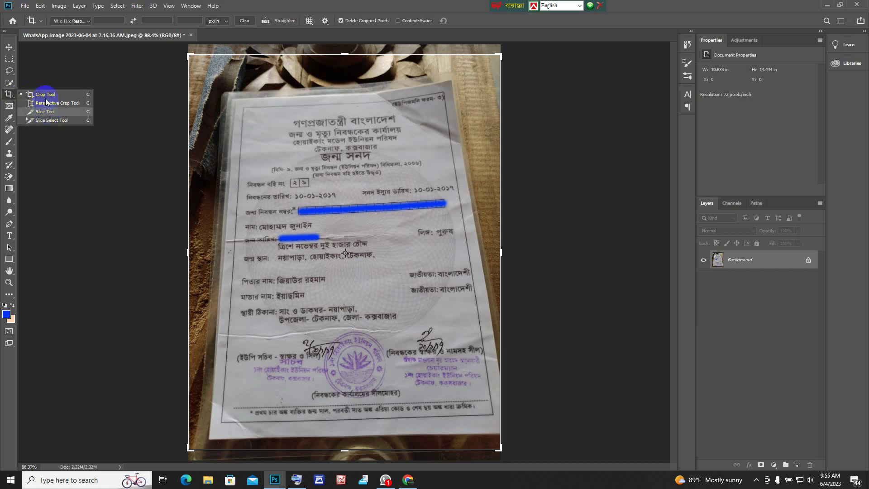
pyautogui.moveTo(46, 101); pyautogui.dragTo(54, 109)
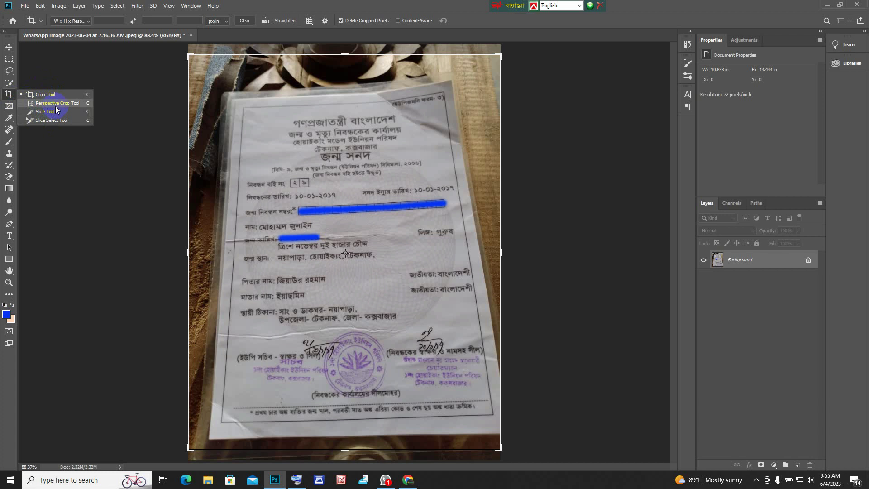
pyautogui.moveTo(55, 106); pyautogui.dragTo(56, 102)
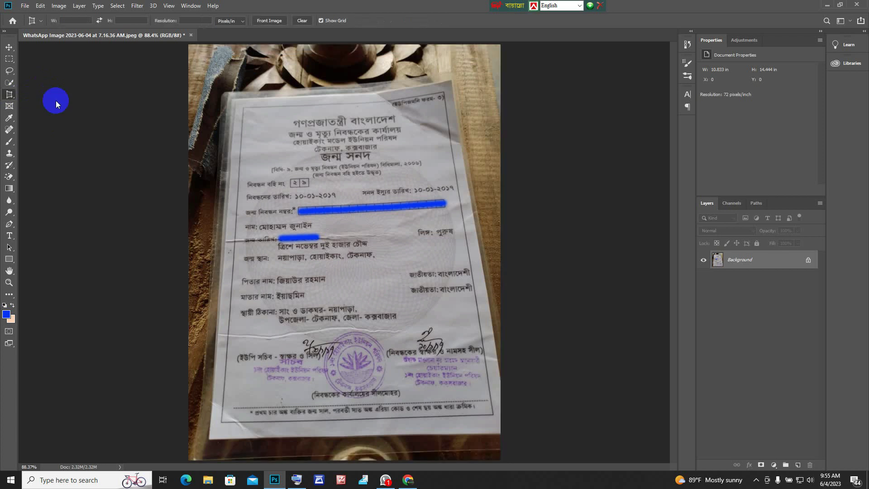
# Step: Place perspective crop corners on the certificate's four corners and align them to its edges
pyautogui.click(230, 106)
pyautogui.click(236, 104)
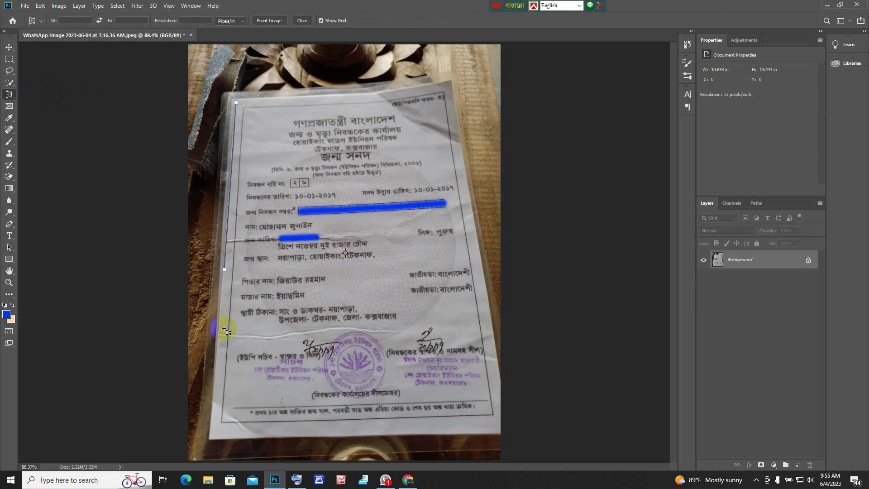
pyautogui.click(216, 428)
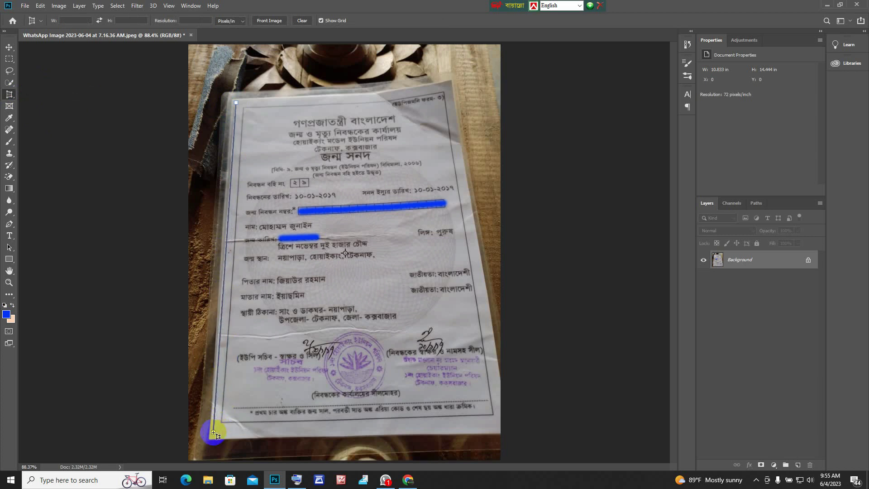
pyautogui.click(476, 440)
pyautogui.moveTo(502, 436); pyautogui.dragTo(499, 423)
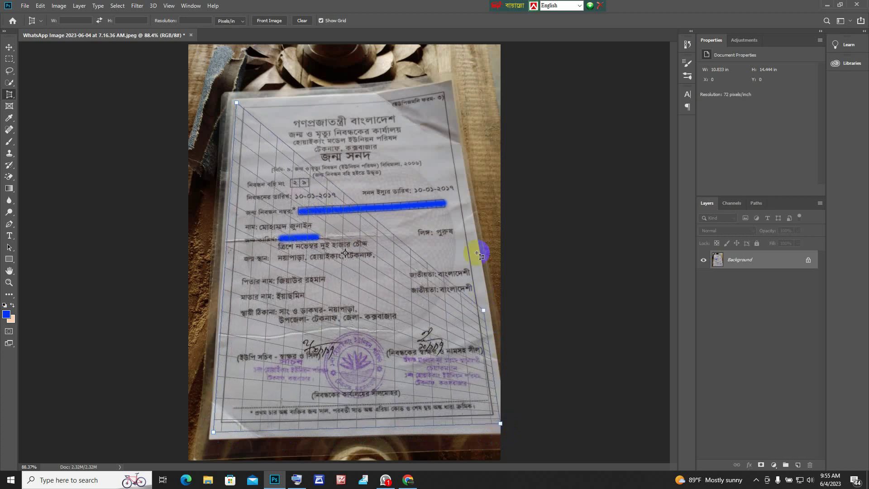
pyautogui.click(455, 114)
pyautogui.moveTo(455, 109); pyautogui.dragTo(450, 84)
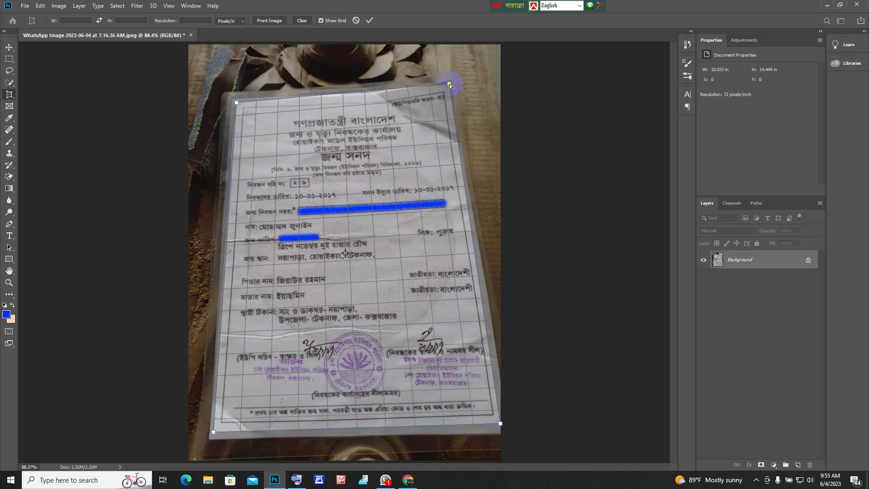
# Step: Apply the perspective crop and fit the straightened page in the window
pyautogui.press('Return')
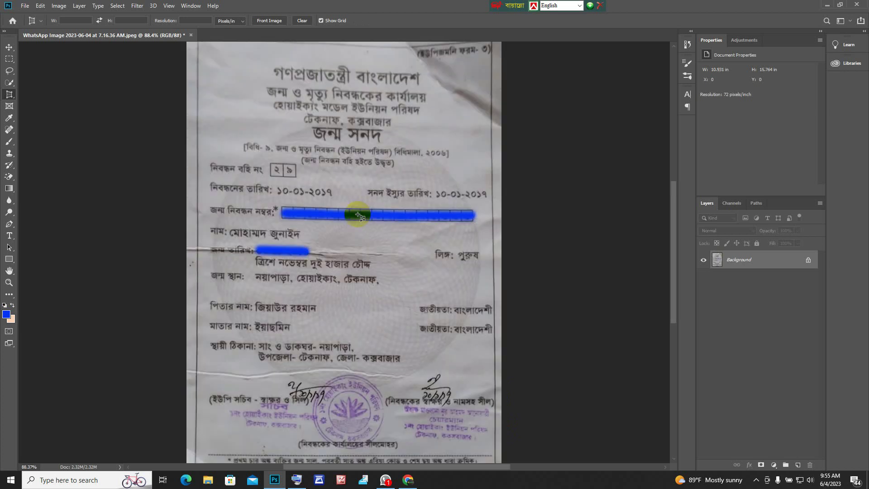
pyautogui.scroll(-3, 358, 215)
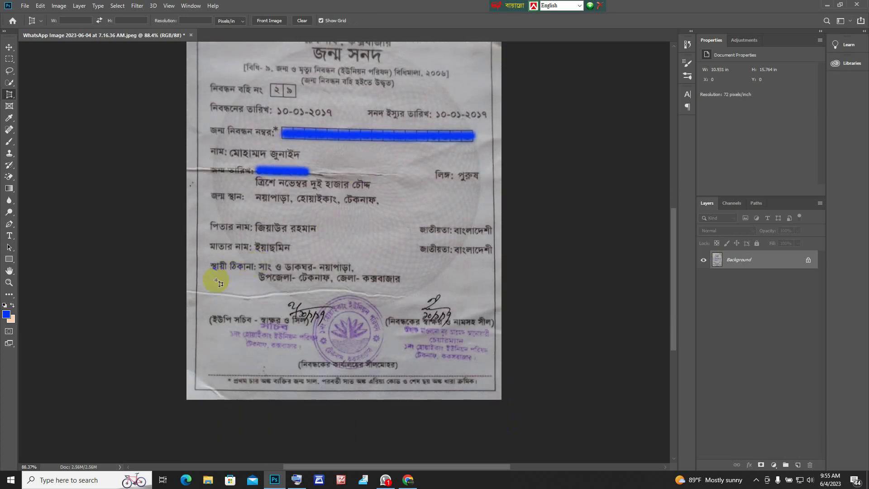
pyautogui.click(9, 283)
pyautogui.rightClick(270, 238)
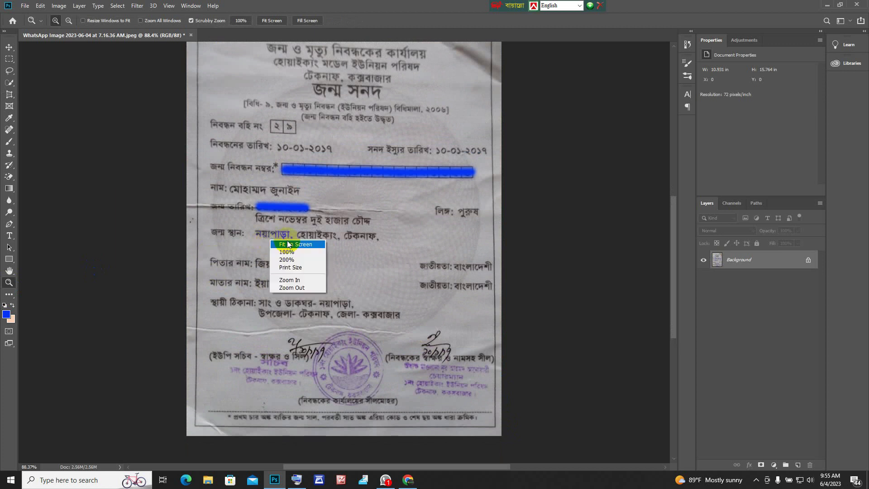
pyautogui.click(281, 243)
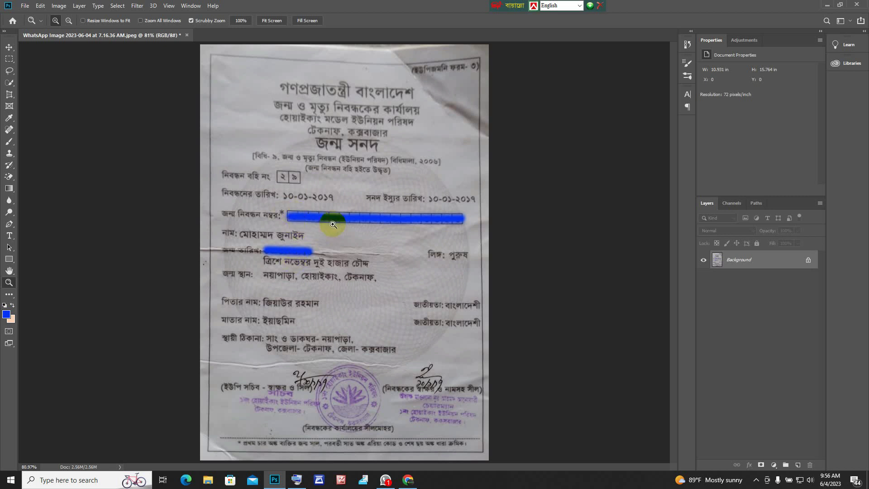
# Step: Undo the perspective crop to restore the original skewed photo
pyautogui.rightClick(338, 252)
pyautogui.click(367, 254)
pyautogui.hotkey('ctrl', 'z')
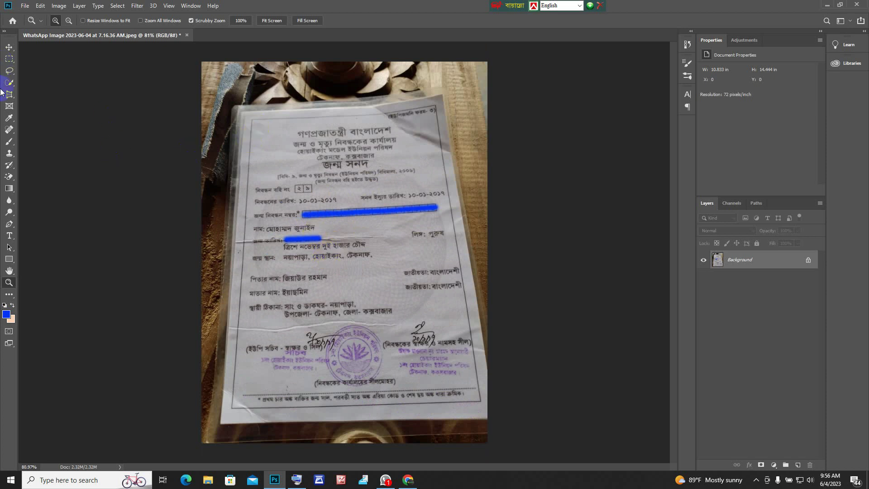
# Step: Crop the photo to the certificate with no fixed dimensions, giving a 10.083 × 12.903 in image
pyautogui.moveTo(9, 94); pyautogui.dragTo(38, 101)
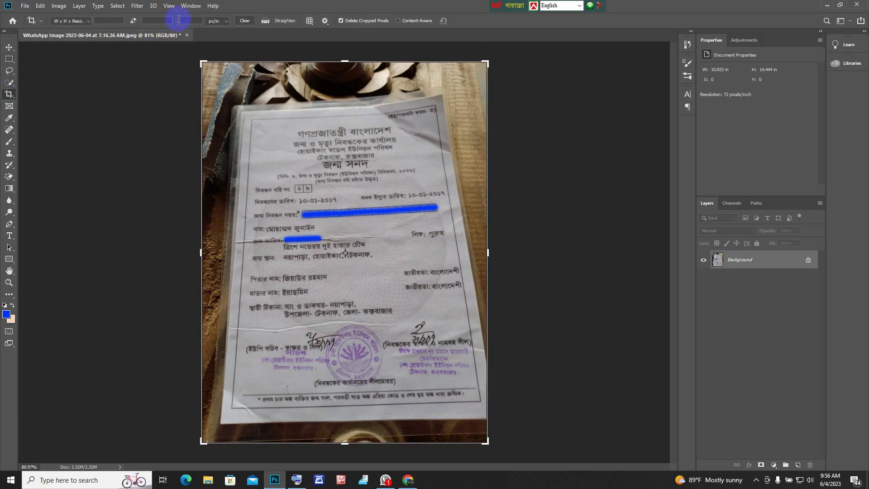
pyautogui.click(154, 21)
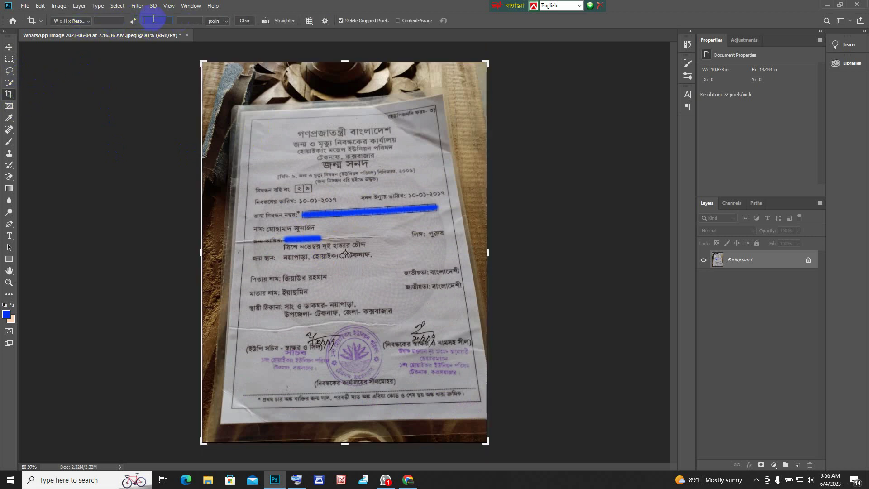
pyautogui.click(194, 21)
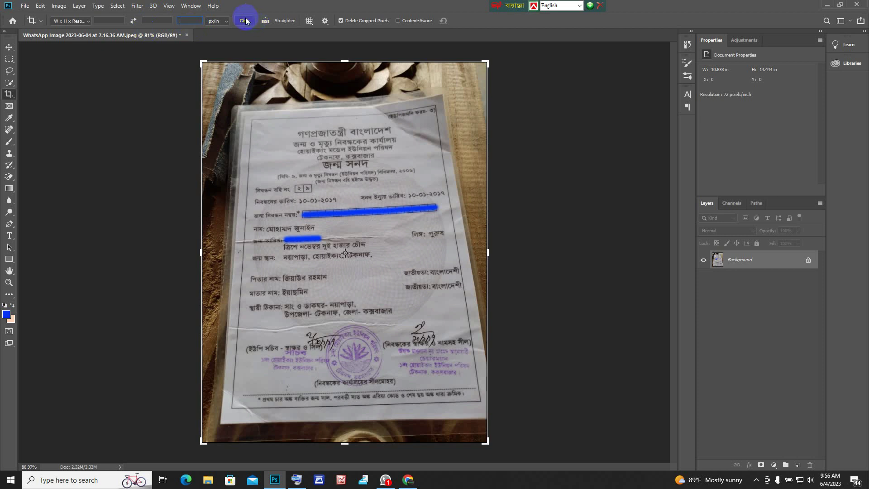
pyautogui.click(340, 85)
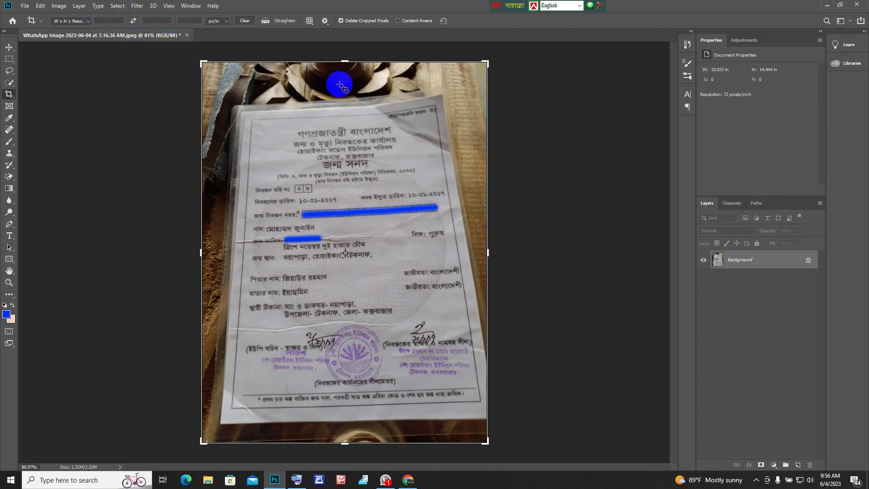
pyautogui.click(237, 193)
pyautogui.moveTo(202, 62); pyautogui.dragTo(212, 66)
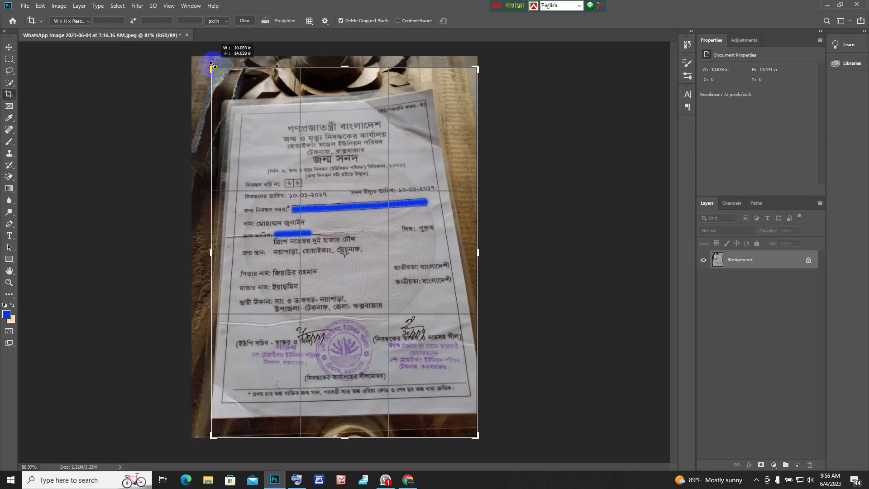
pyautogui.moveTo(354, 441); pyautogui.dragTo(358, 424)
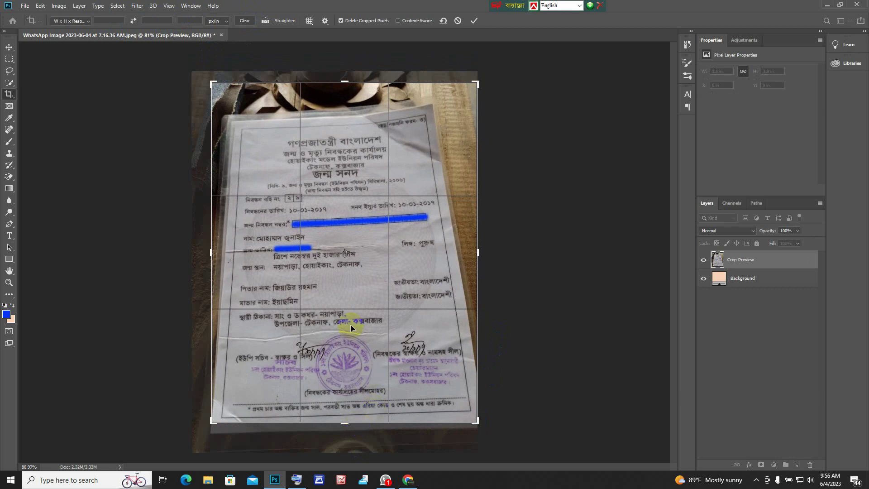
pyautogui.press('Return')
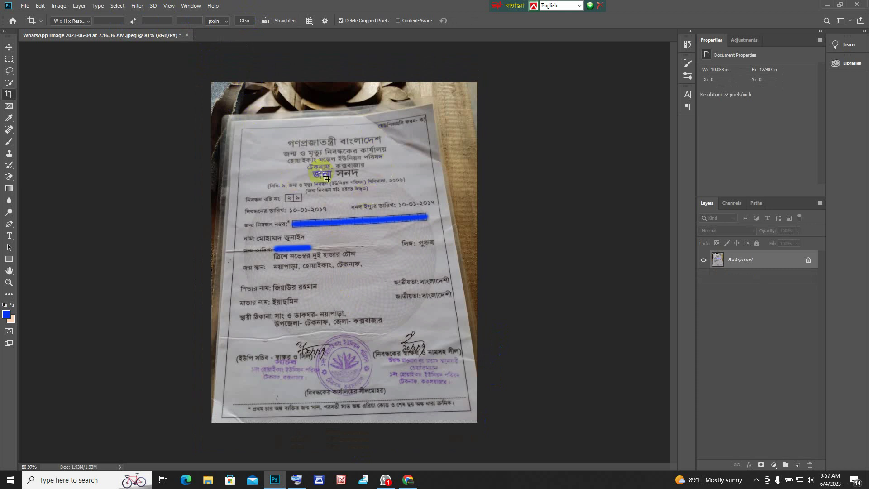
# Step: Zoom into the certificate's top, fit the image on screen, and select all
pyautogui.click(8, 285)
pyautogui.moveTo(320, 87); pyautogui.dragTo(432, 94)
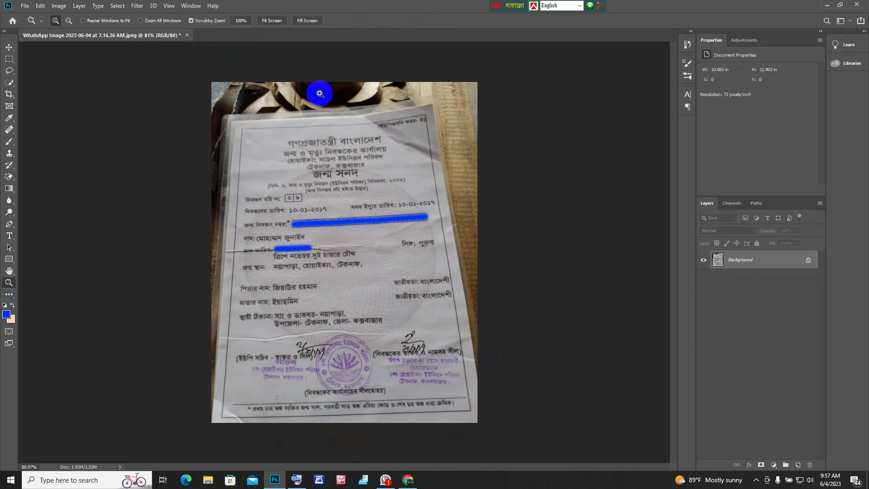
pyautogui.scroll(3, 432, 93)
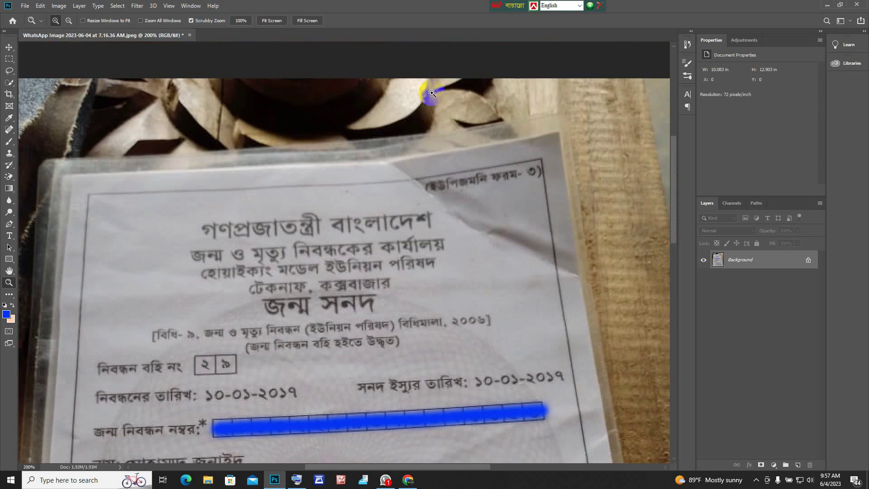
pyautogui.scroll(2, 134, 148)
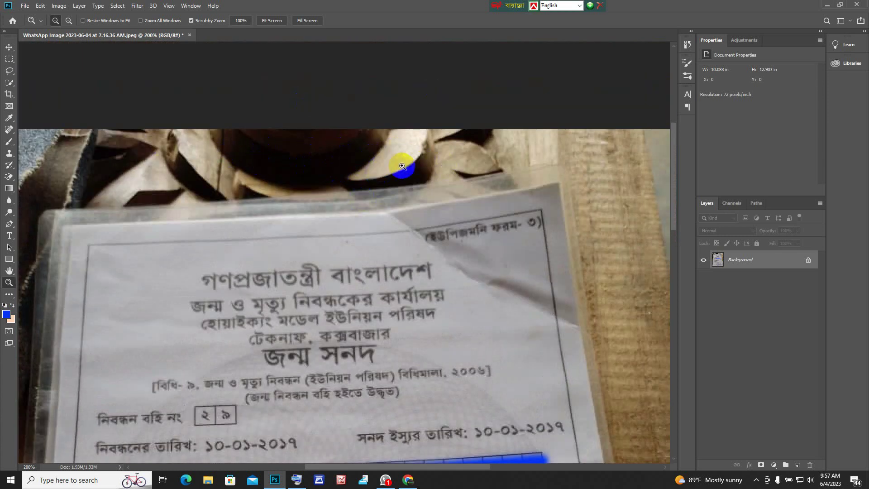
pyautogui.rightClick(416, 212)
pyautogui.click(416, 214)
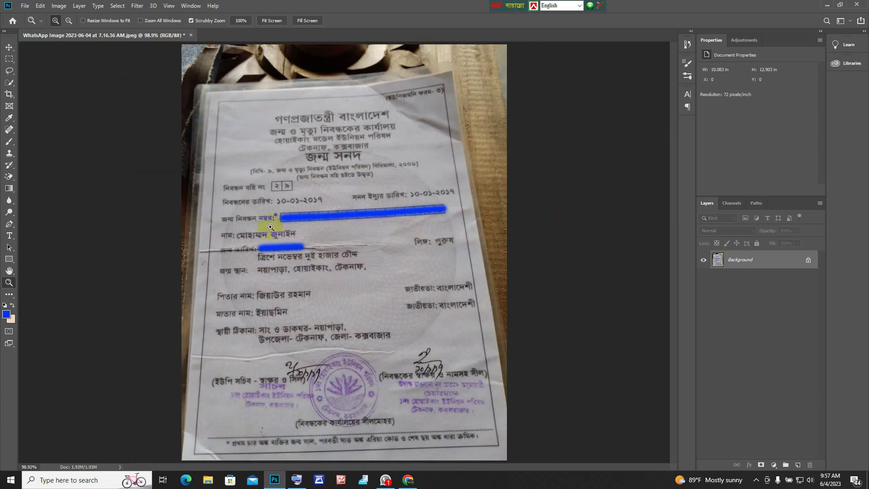
pyautogui.hotkey('ctrl', 'a')
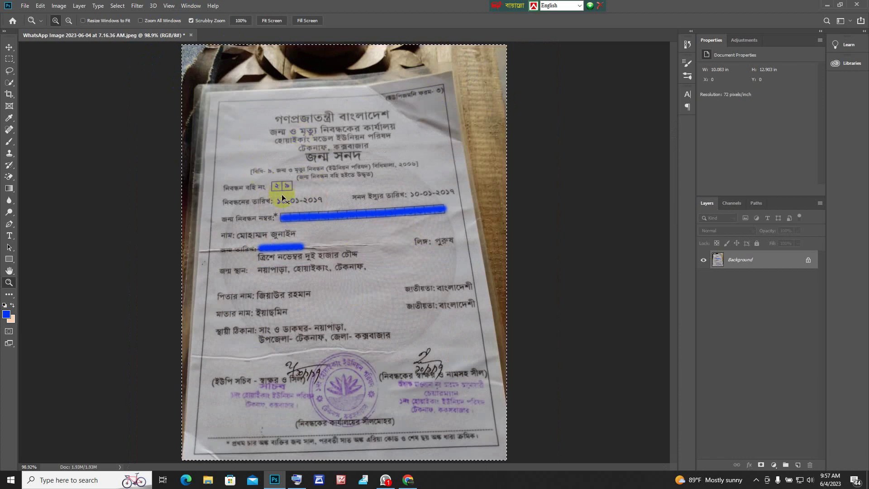
# Step: Distort the selection, pulling its top corners outward and up to square the certificate
pyautogui.hotkey('ctrl', 't')
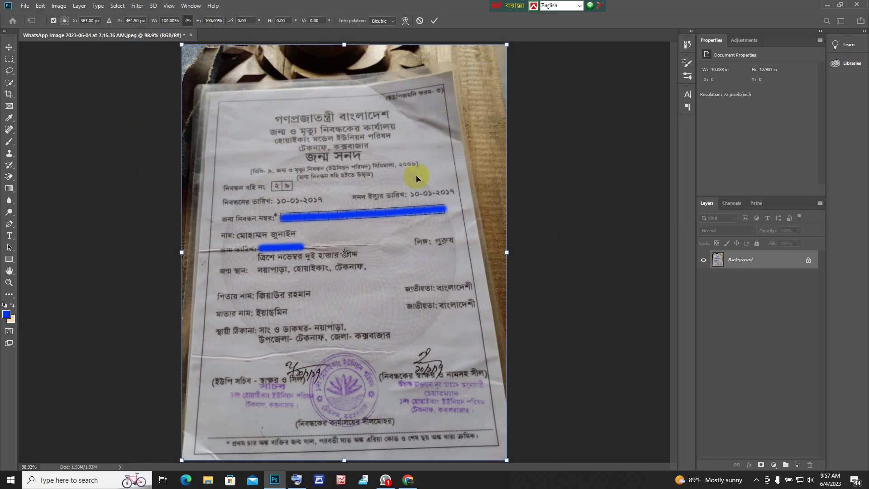
pyautogui.rightClick(391, 149)
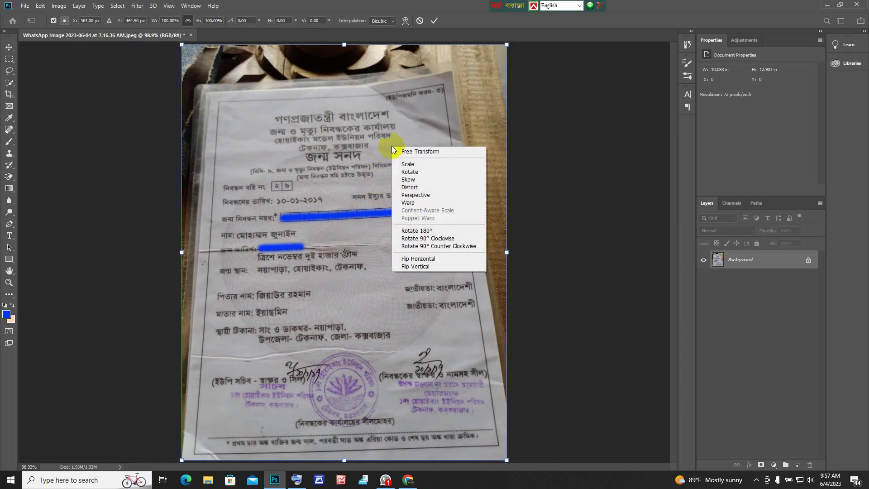
pyautogui.click(410, 188)
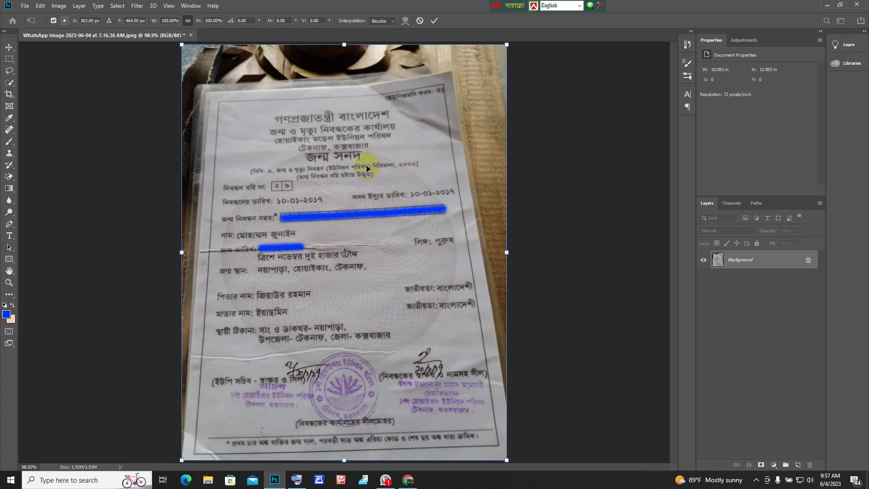
pyautogui.hotkey('ctrl', '-')
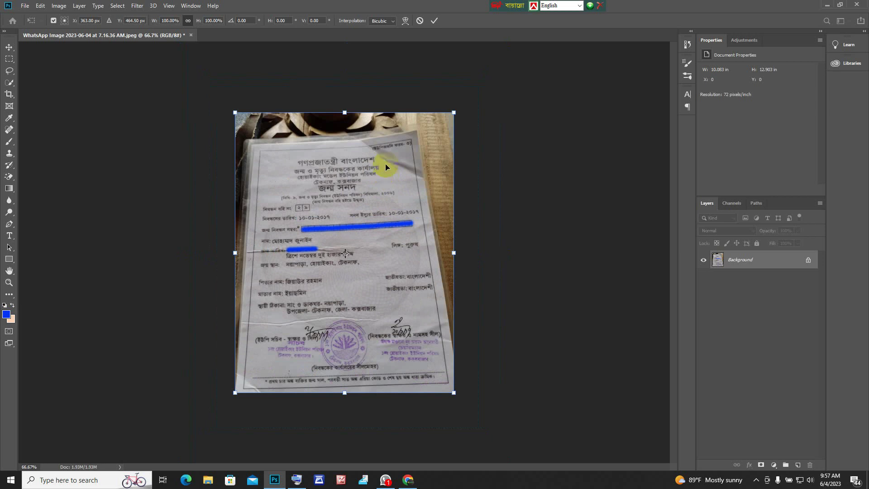
pyautogui.moveTo(455, 113); pyautogui.dragTo(454, 113)
pyautogui.moveTo(454, 113); pyautogui.dragTo(508, 83)
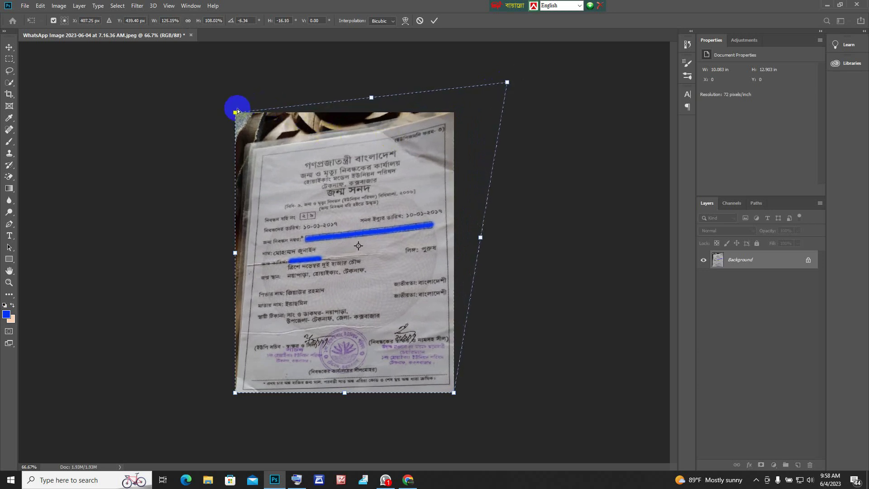
pyautogui.moveTo(236, 113); pyautogui.dragTo(203, 54)
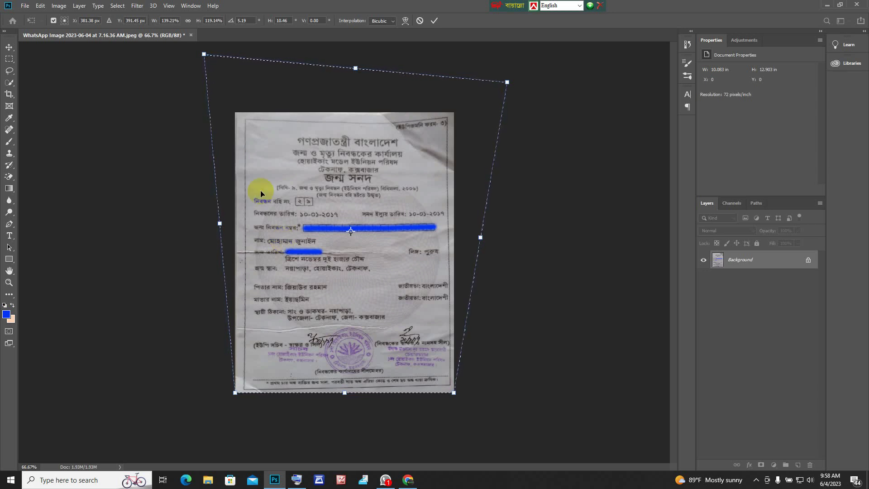
pyautogui.press('z')
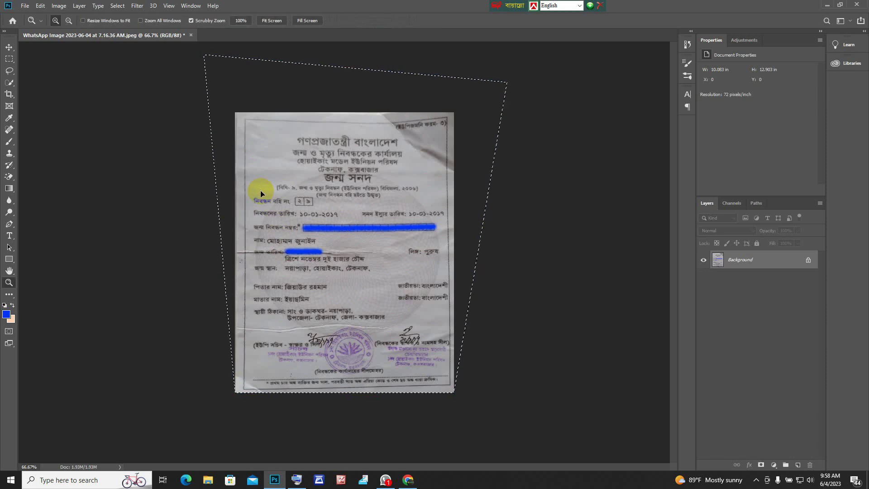
# Step: Deselect the certificate, check it at 100%, and fit it back on screen
pyautogui.hotkey('ctrl', 'd')
pyautogui.click(301, 212)
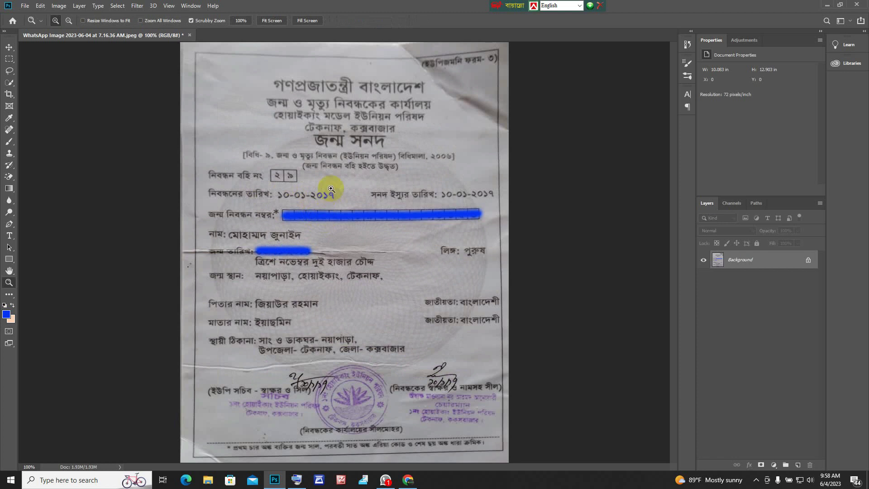
pyautogui.rightClick(353, 181)
pyautogui.click(362, 186)
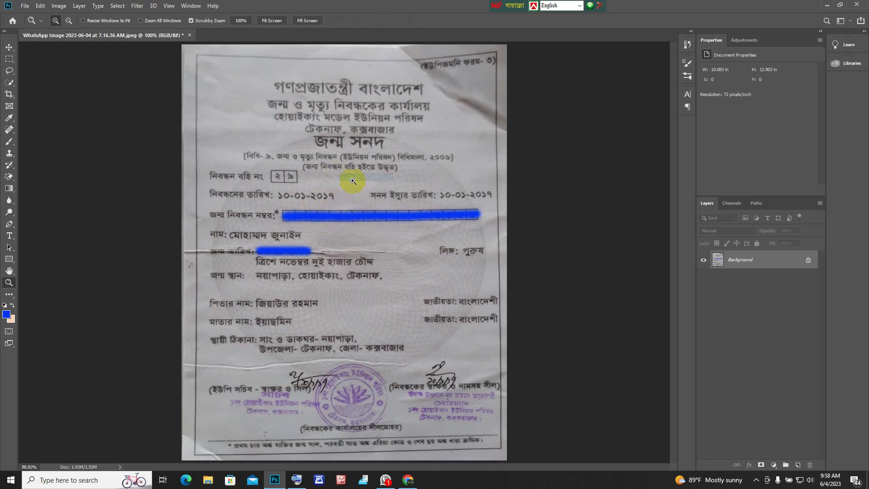
pyautogui.rightClick(336, 192)
pyautogui.click(349, 195)
# Step: Apply Levels, setting the white point from the grey paper so the background turns white
pyautogui.hotkey('ctrl', 'l')
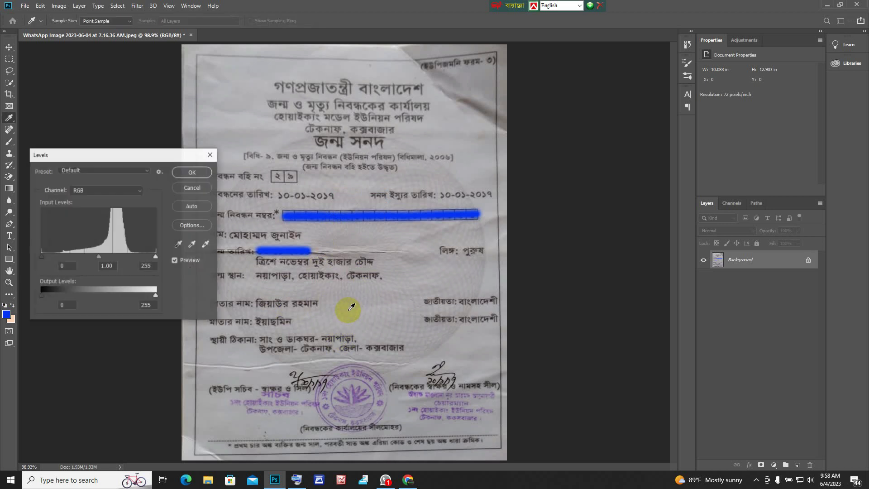
pyautogui.click(206, 245)
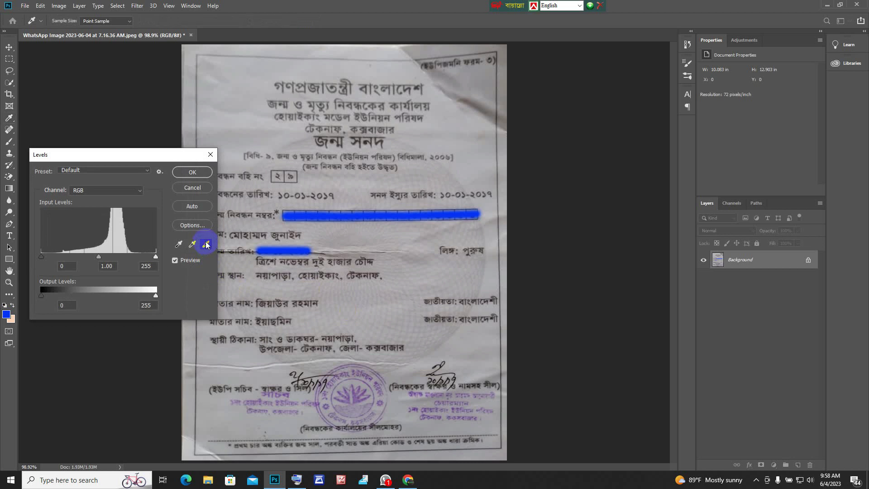
pyautogui.click(261, 277)
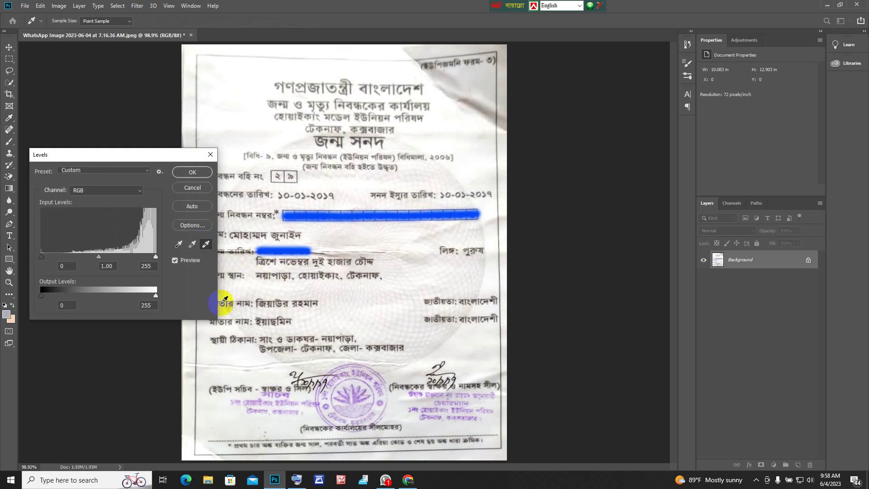
pyautogui.click(189, 174)
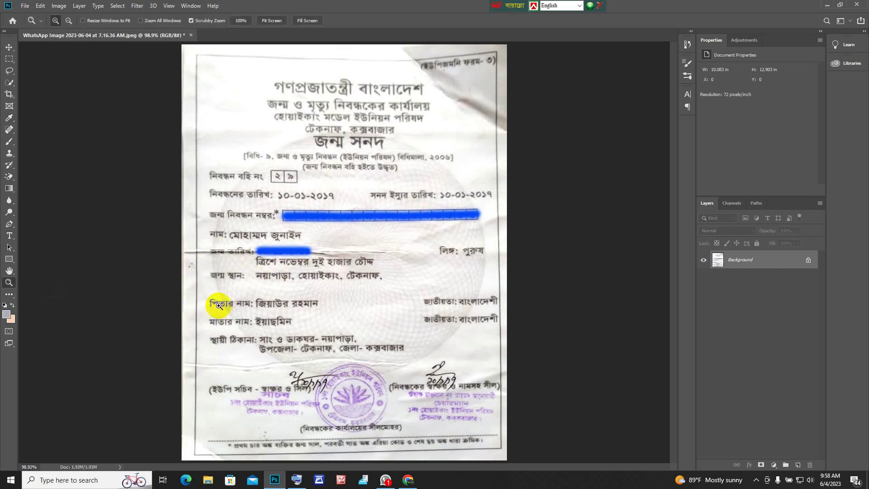
# Step: Zoom in to inspect the whitened paper, then fit the whole image on screen
pyautogui.click(347, 272)
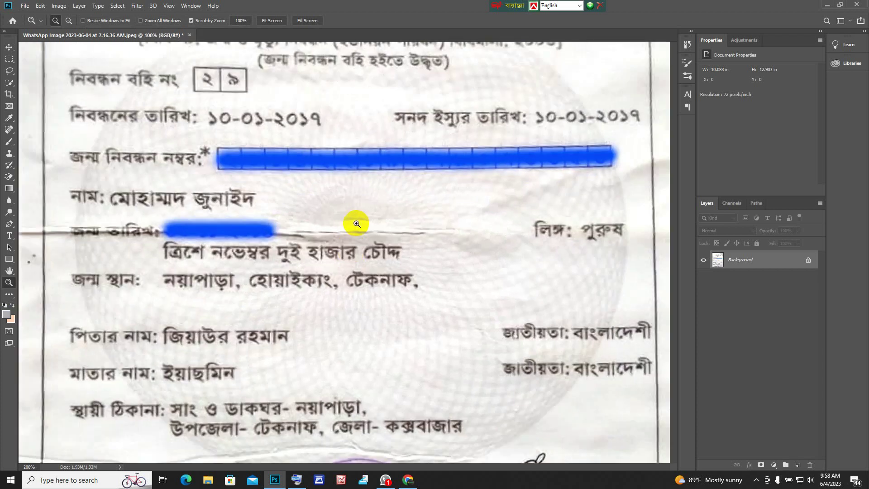
pyautogui.scroll(2, 355, 213)
pyautogui.scroll(2, 346, 206)
pyautogui.rightClick(348, 206)
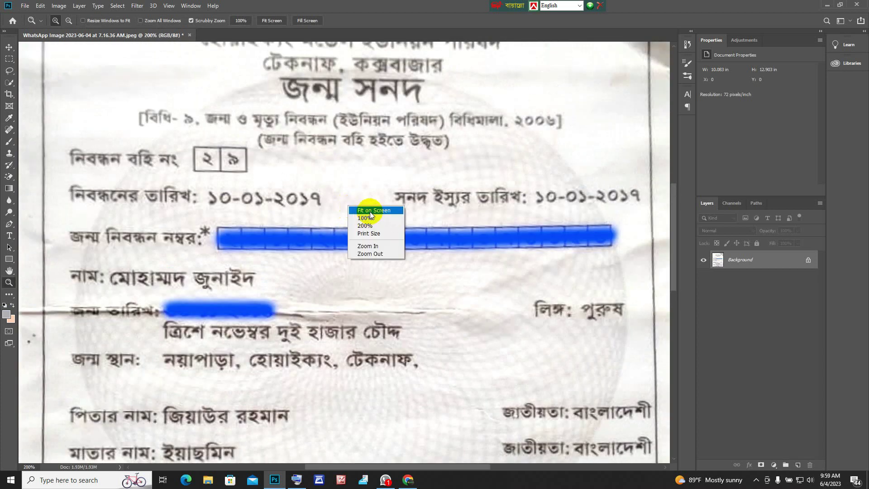
pyautogui.click(368, 210)
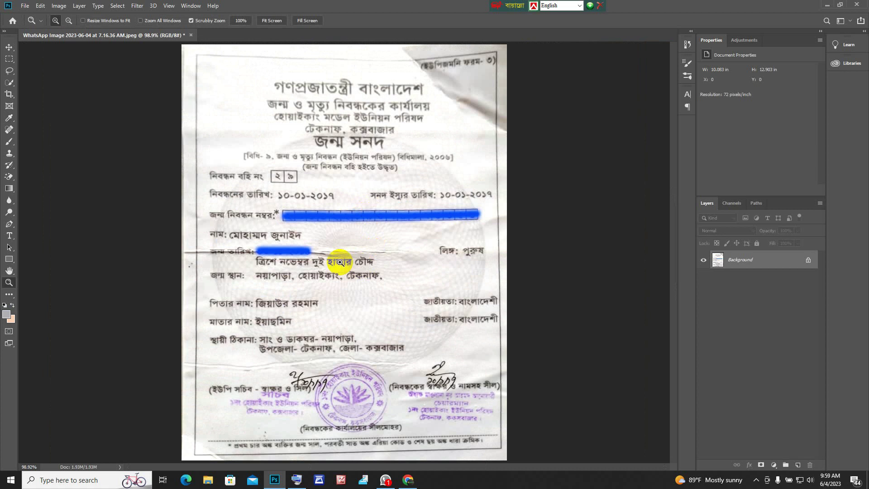